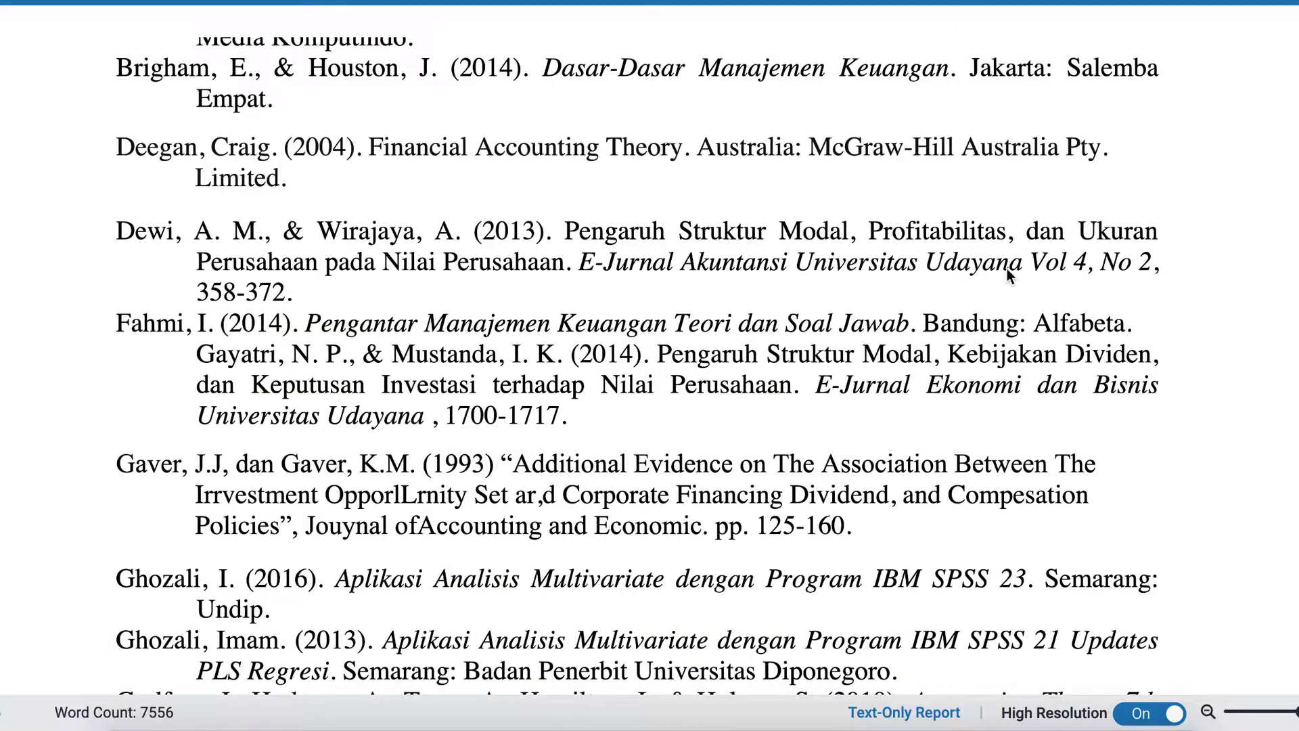
Examine the similarity report around the References heading, comparing the highlighting of the concluding paragraphs with that of the reference list.
scroll(1028, 274, up, 10)
scroll(1028, 274, up, 1)
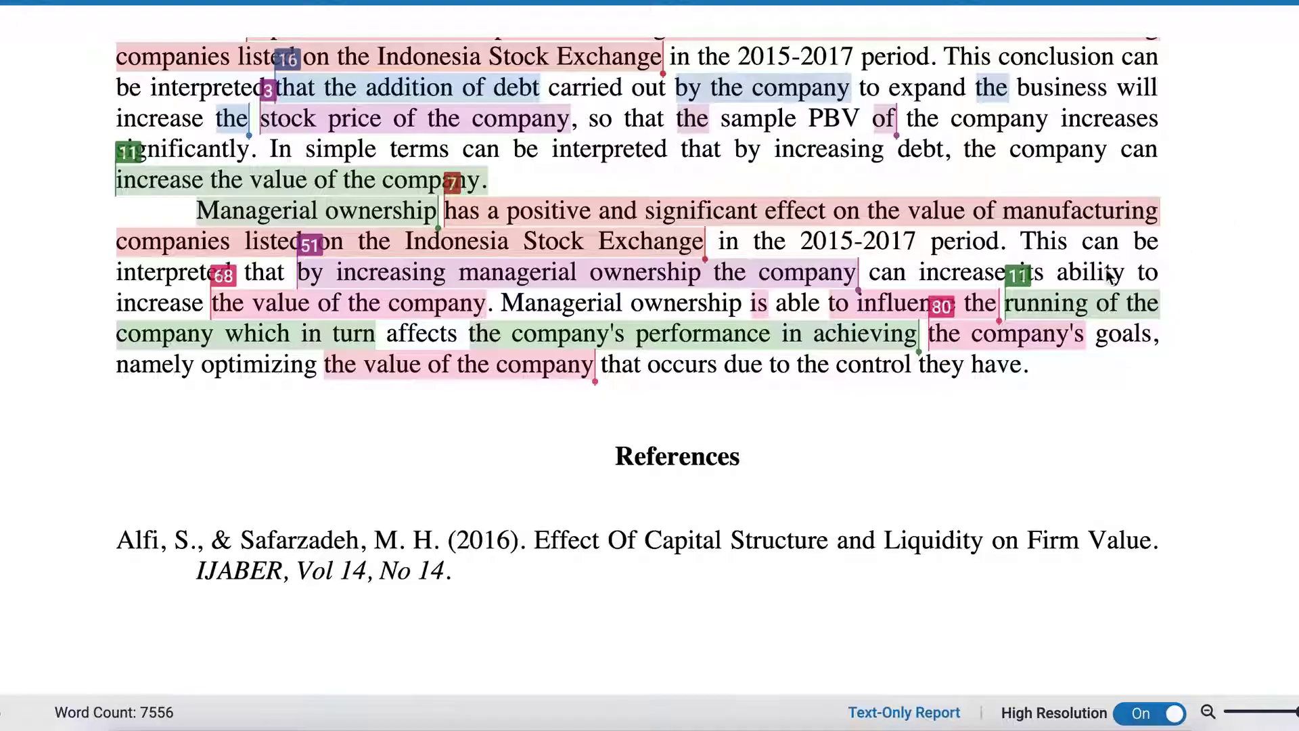
scroll(1110, 274, up, 6)
scroll(1107, 273, up, 15)
scroll(1107, 274, down, 6)
scroll(1108, 274, down, 20)
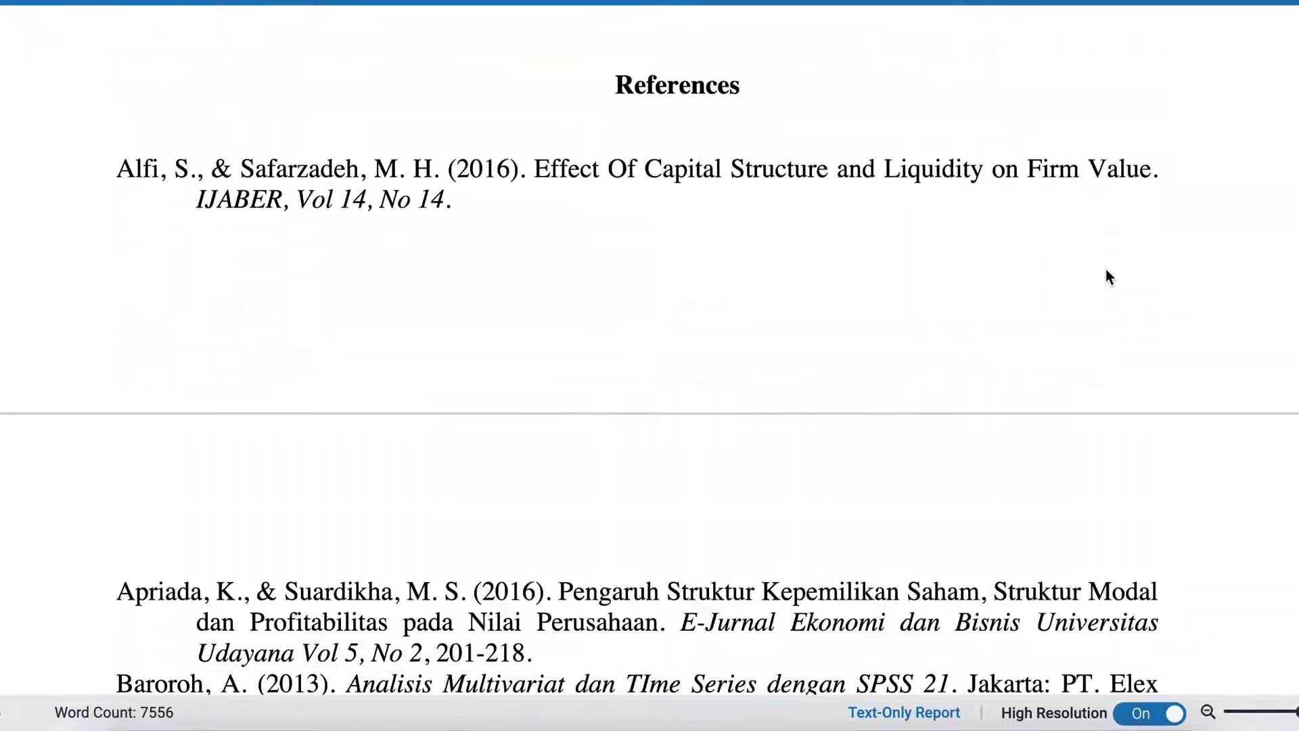
scroll(855, 296, down, 9)
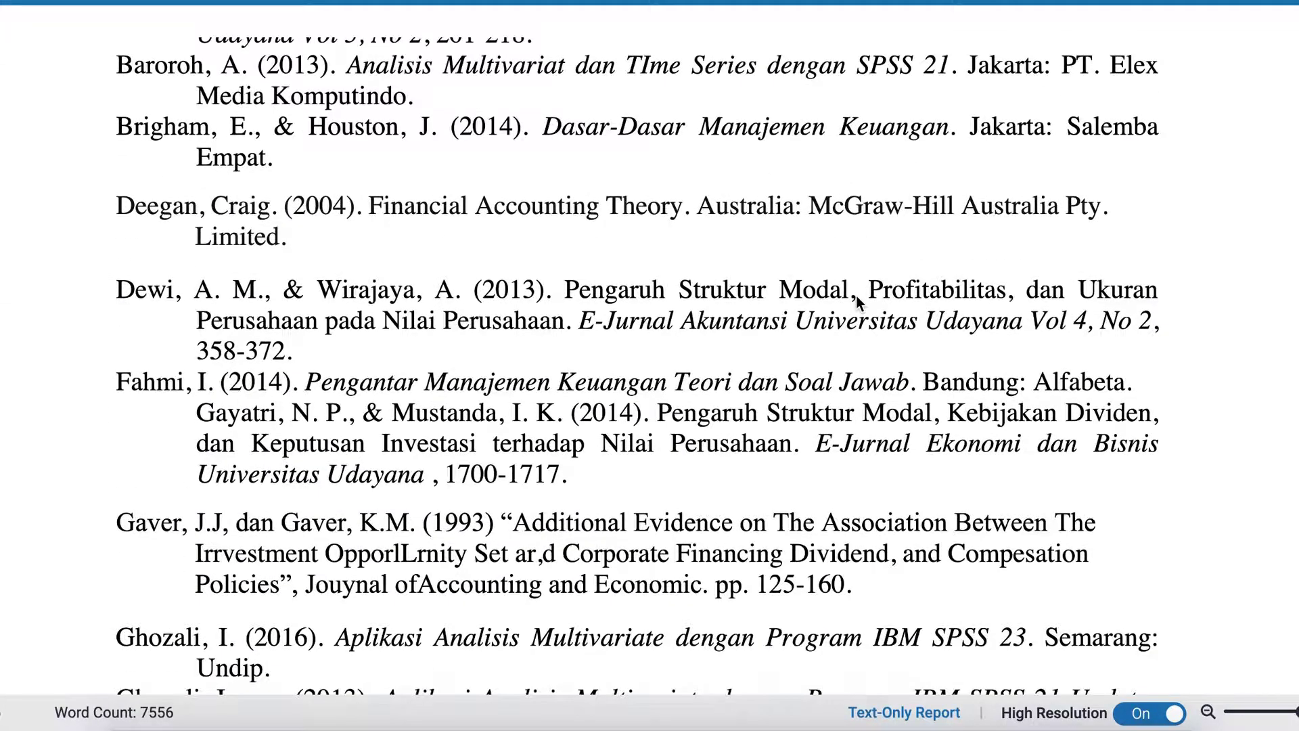
scroll(855, 295, up, 20)
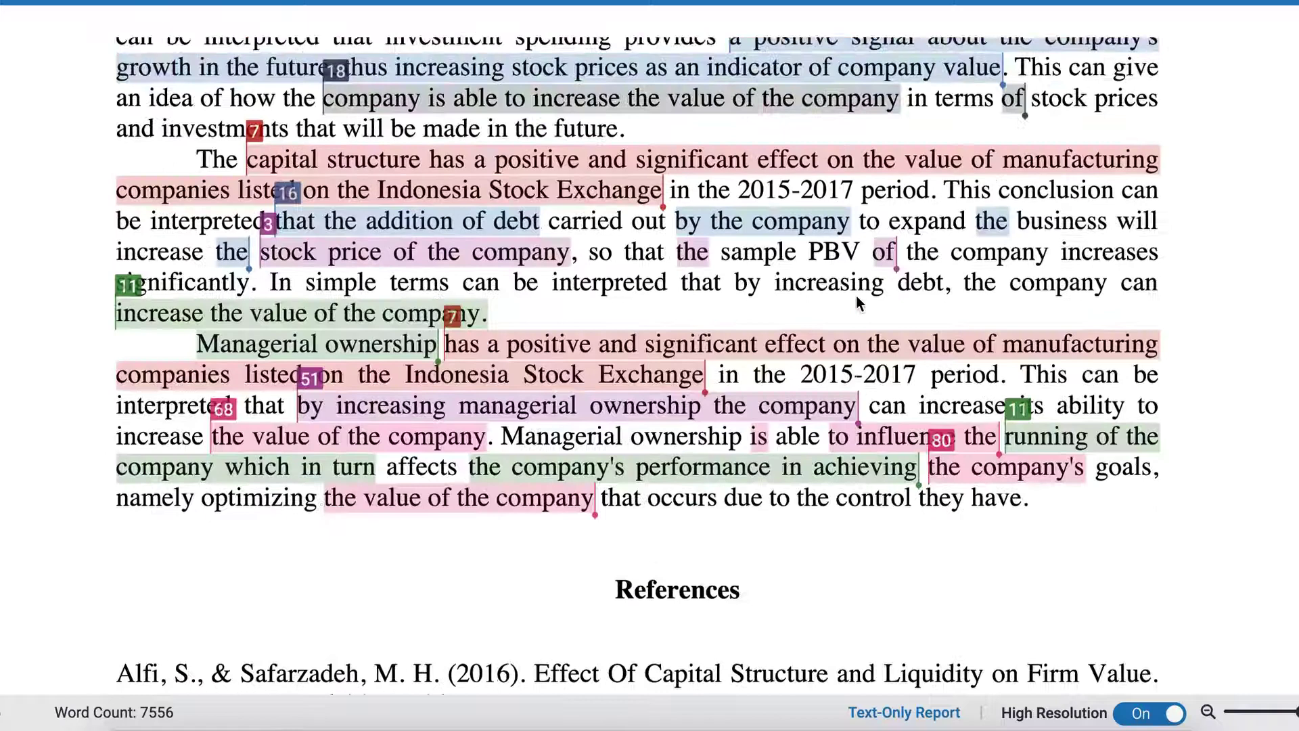
scroll(855, 295, down, 6)
scroll(855, 295, down, 3)
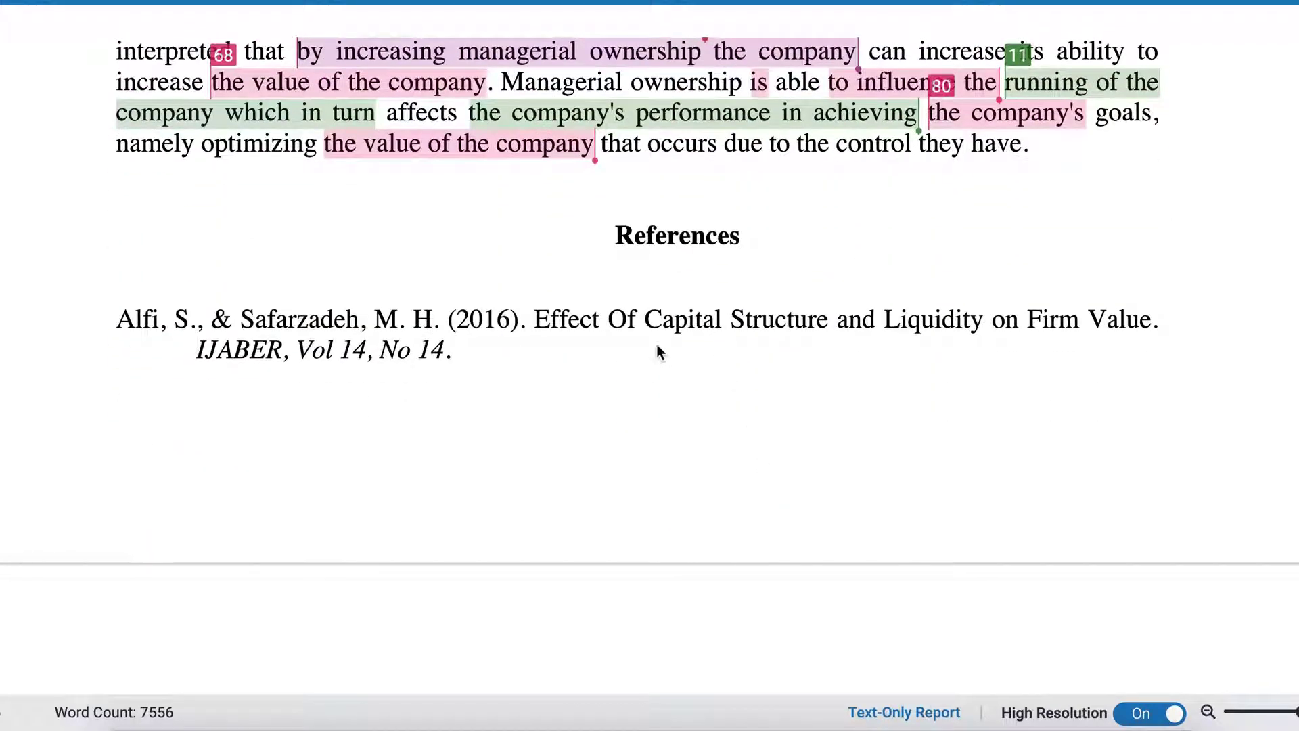
scroll(719, 443, down, 9)
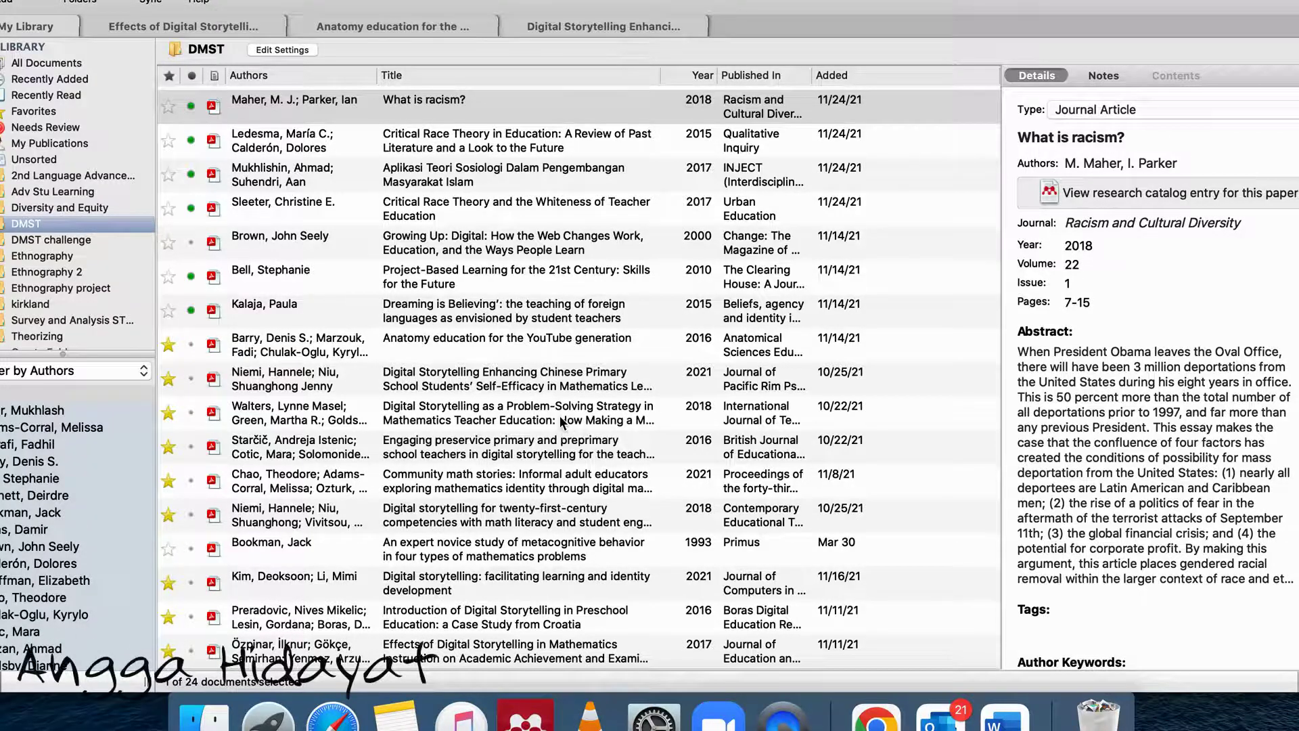
scroll(560, 419, up, 5)
scroll(558, 416, down, 5)
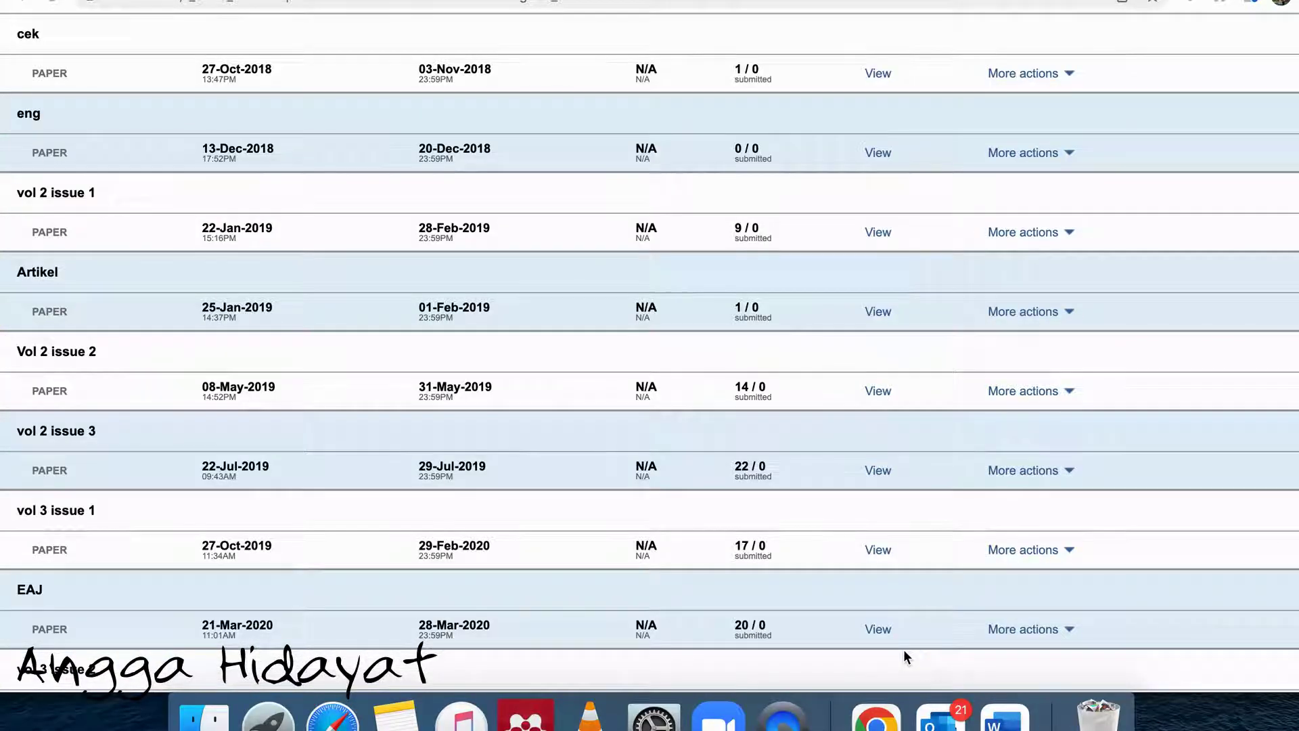
Open the settings of the Artikel assignment in the economics and accounting journal class on Turnitin.
scroll(762, 432, up, 2)
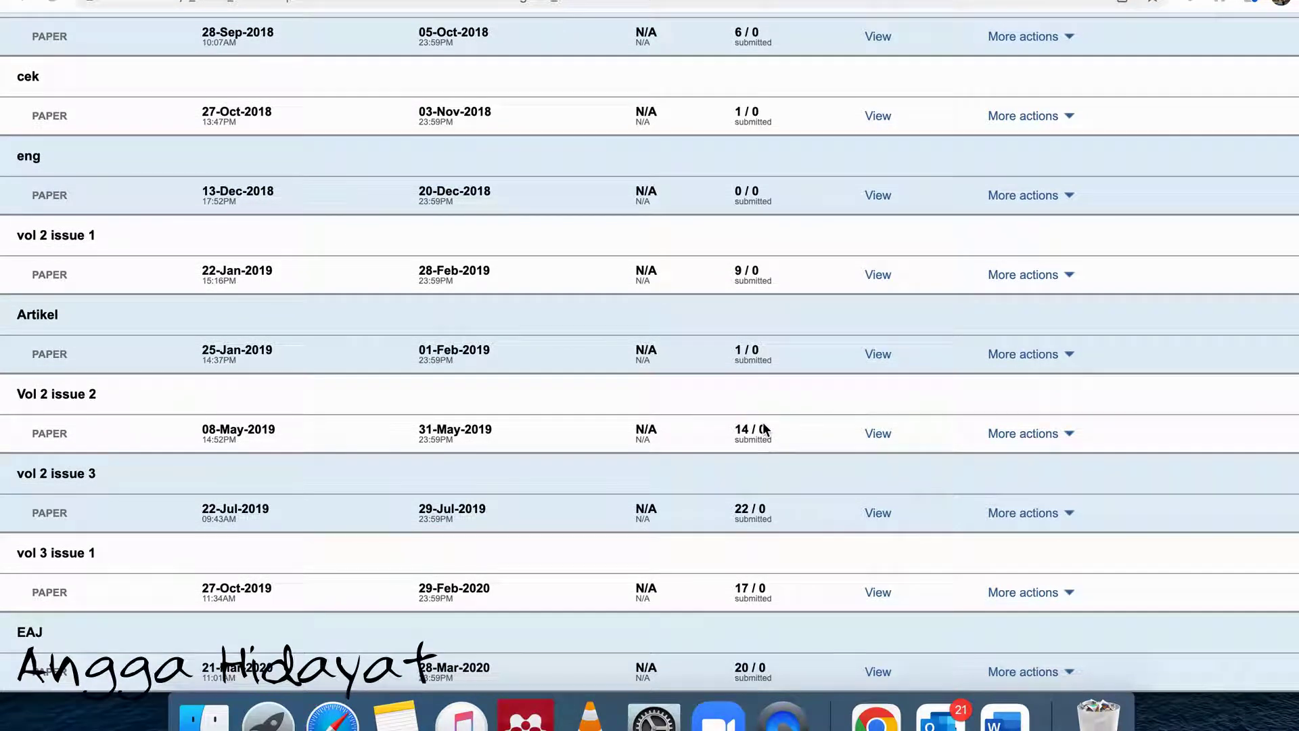
scroll(935, 423, up, 3)
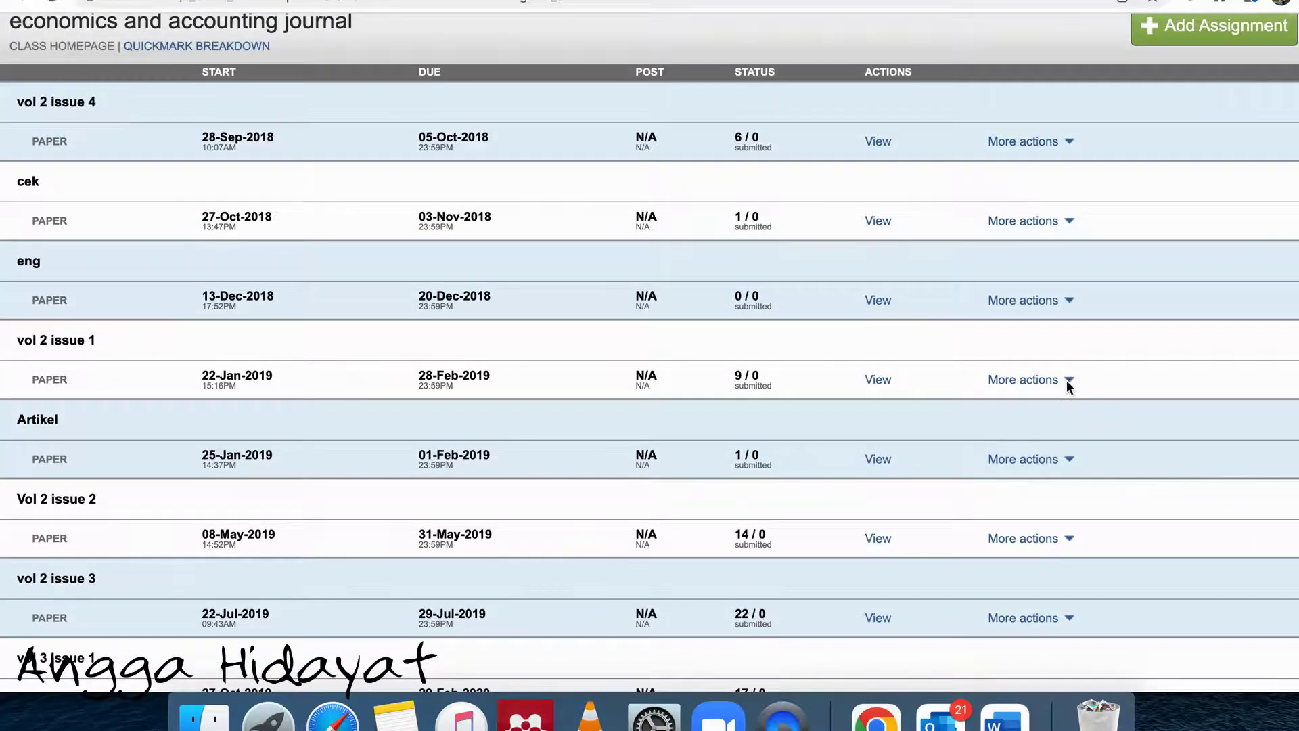
scroll(1066, 379, down, 3)
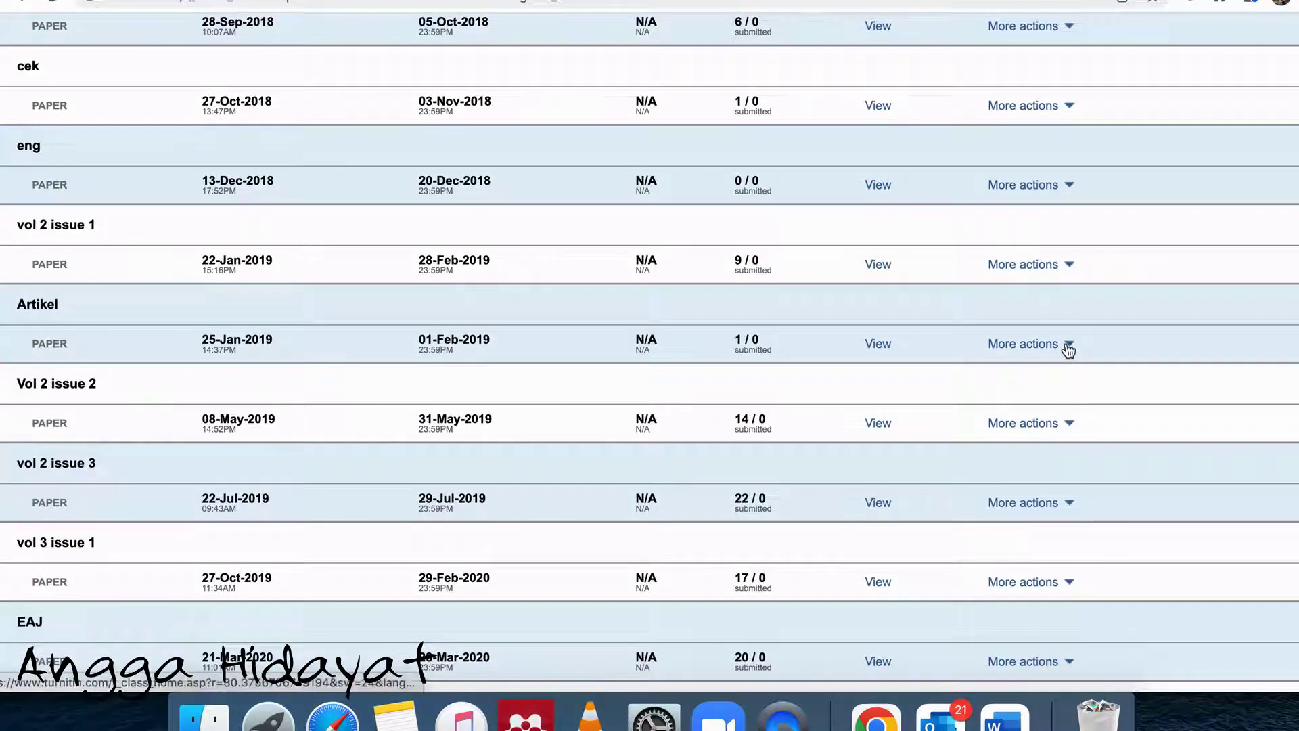
click(1068, 348)
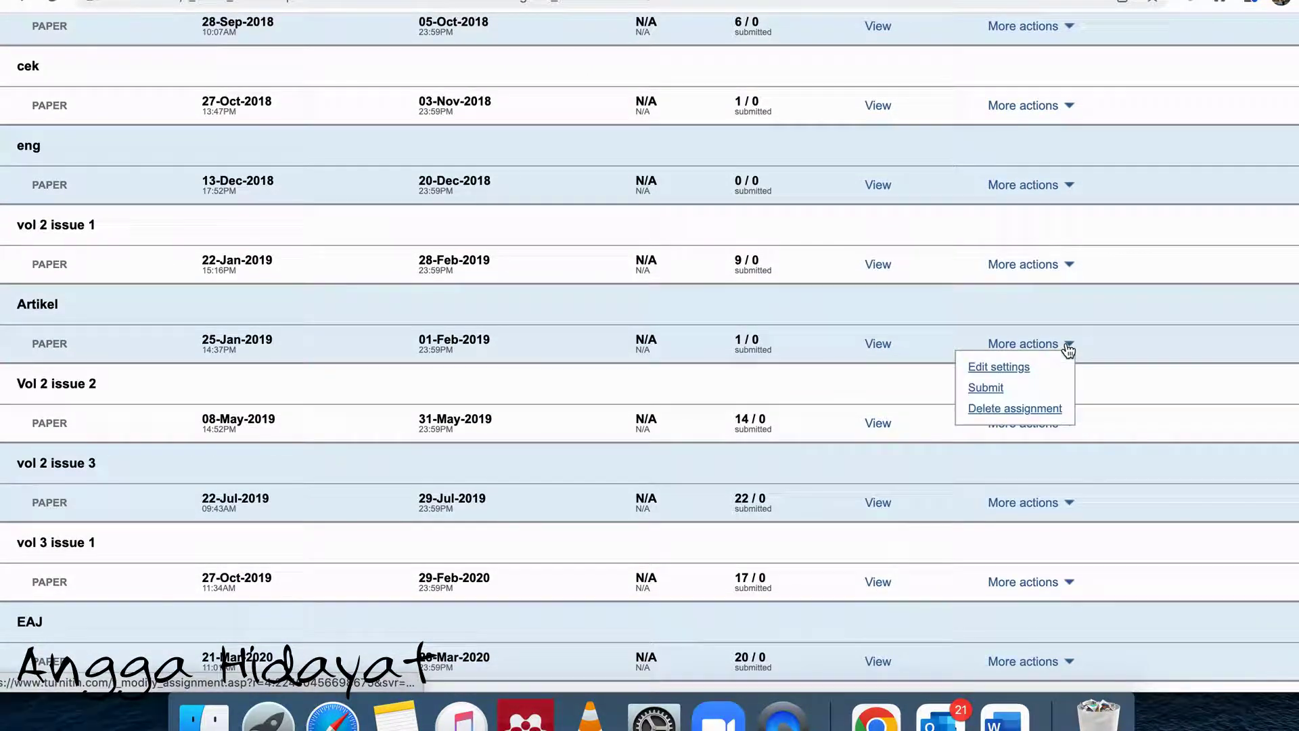
click(1000, 367)
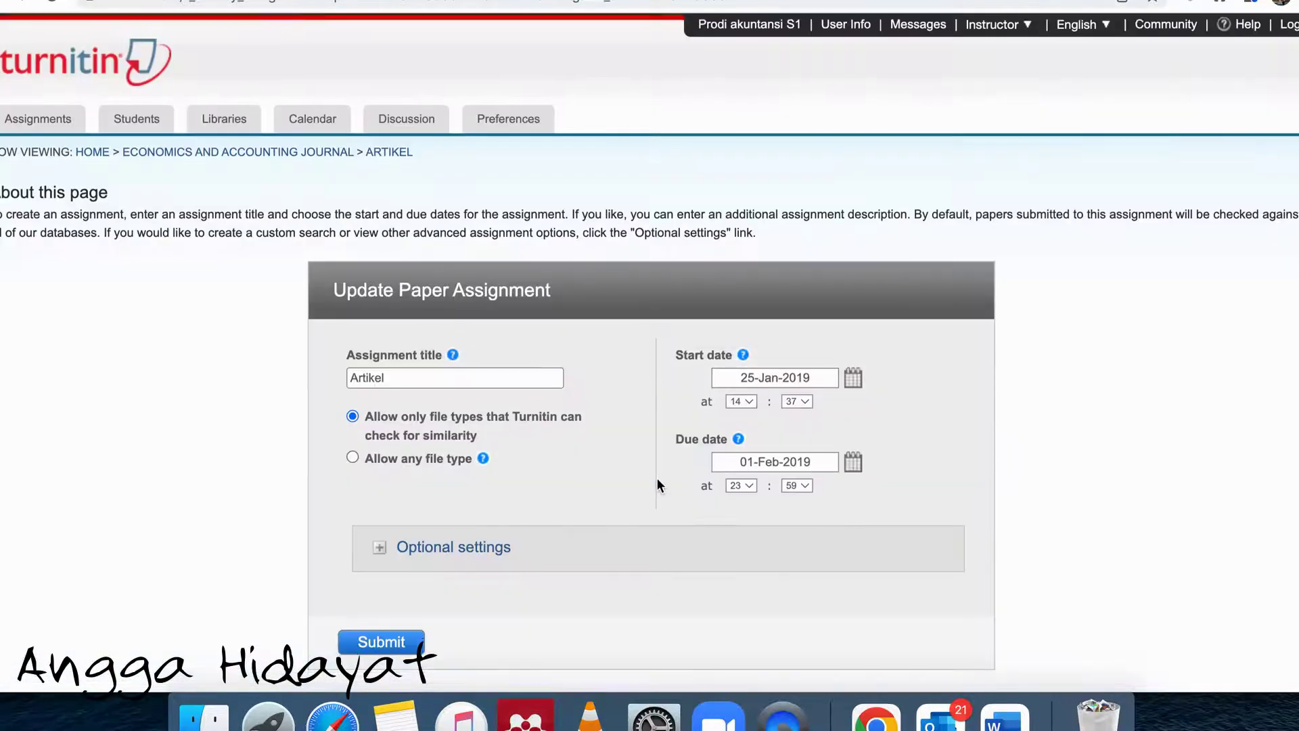
Expand the assignment's optional settings to reach the Similarity Report exclusion options.
scroll(656, 478, down, 2)
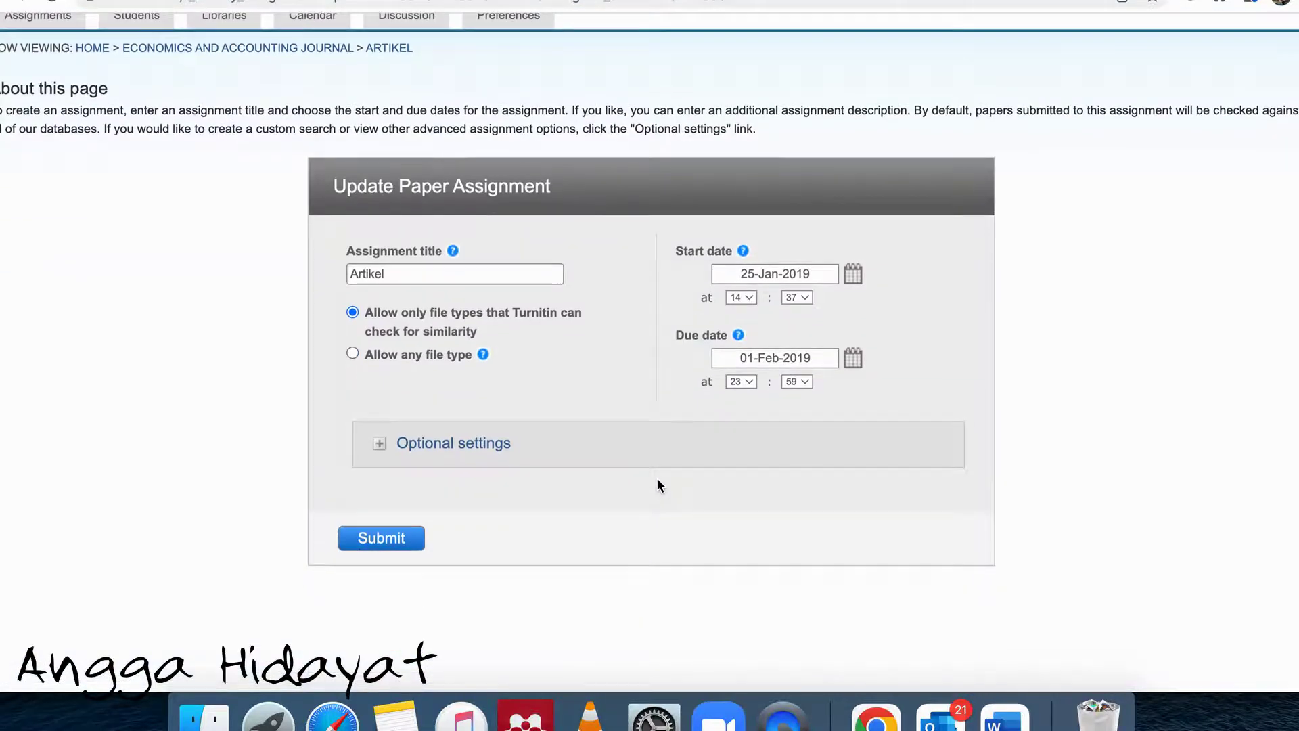
click(379, 447)
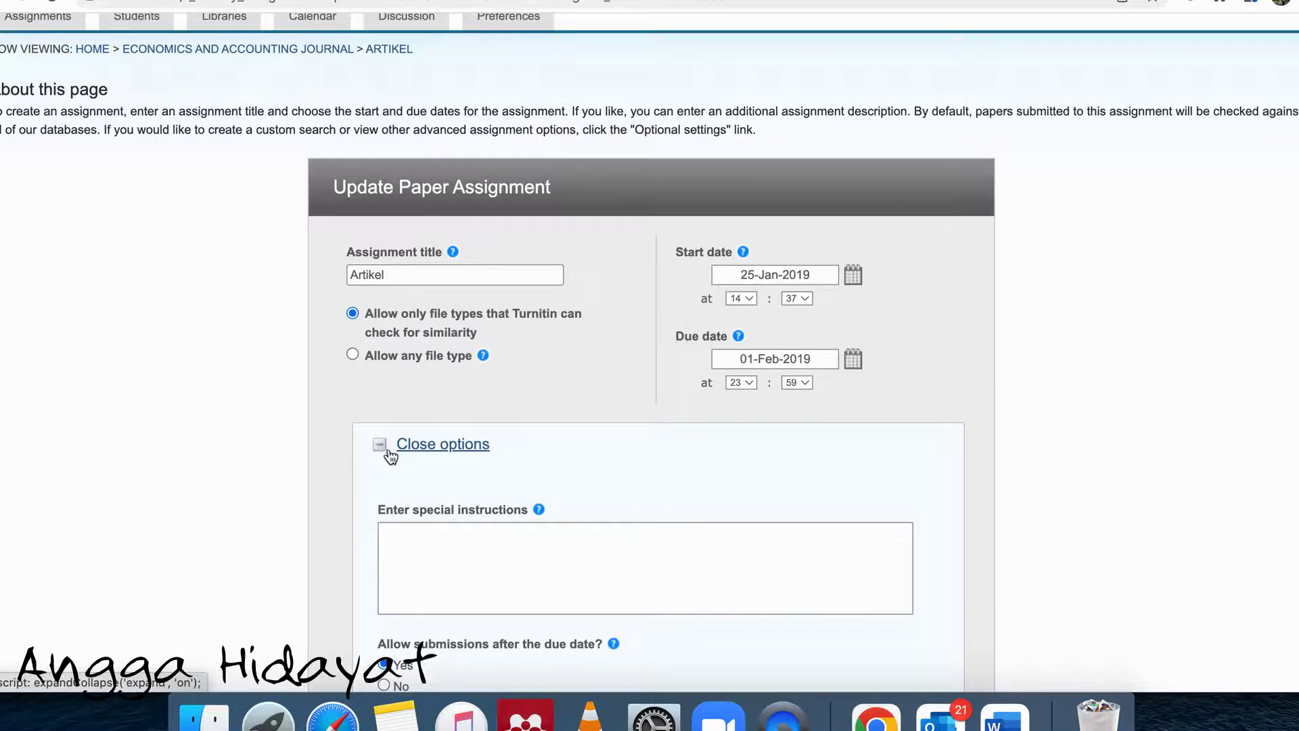
scroll(460, 502, down, 9)
scroll(460, 502, down, 1)
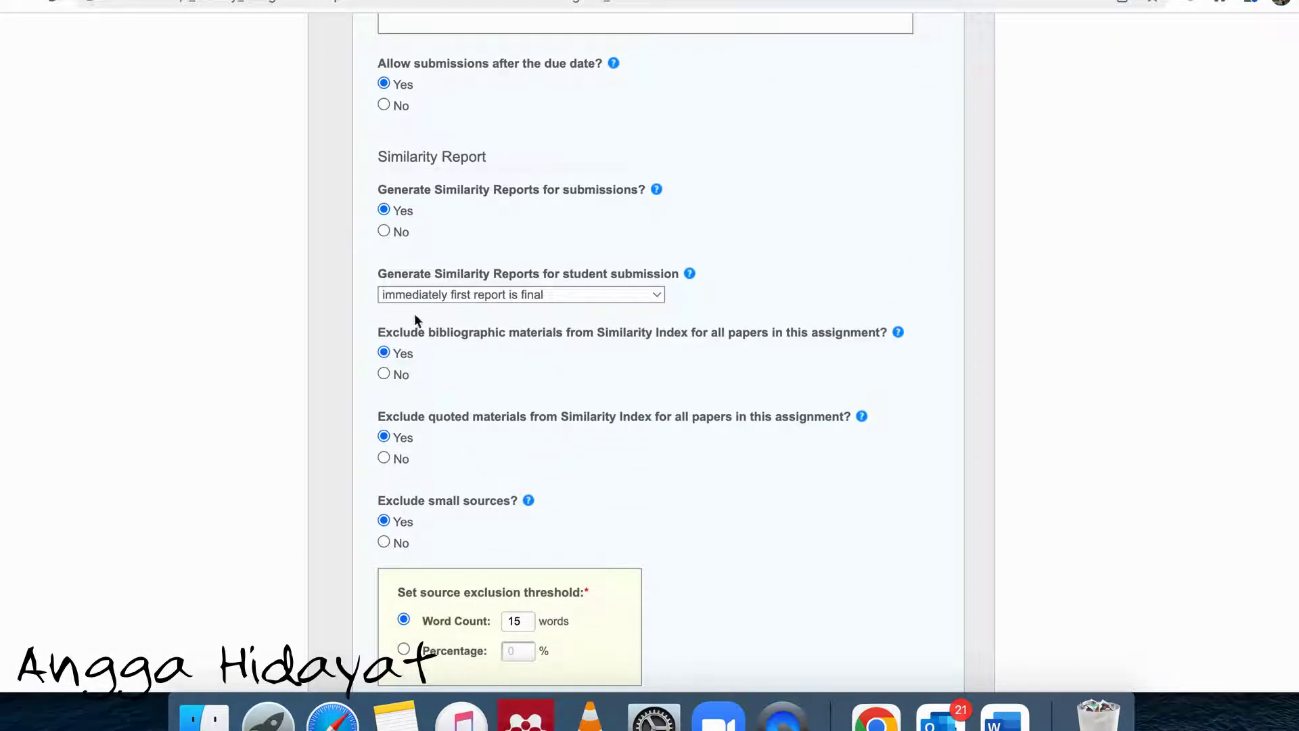
Switch the exclusion of bibliographic materials from the Similarity Index to No and back to Yes.
drag(378, 334, 826, 363)
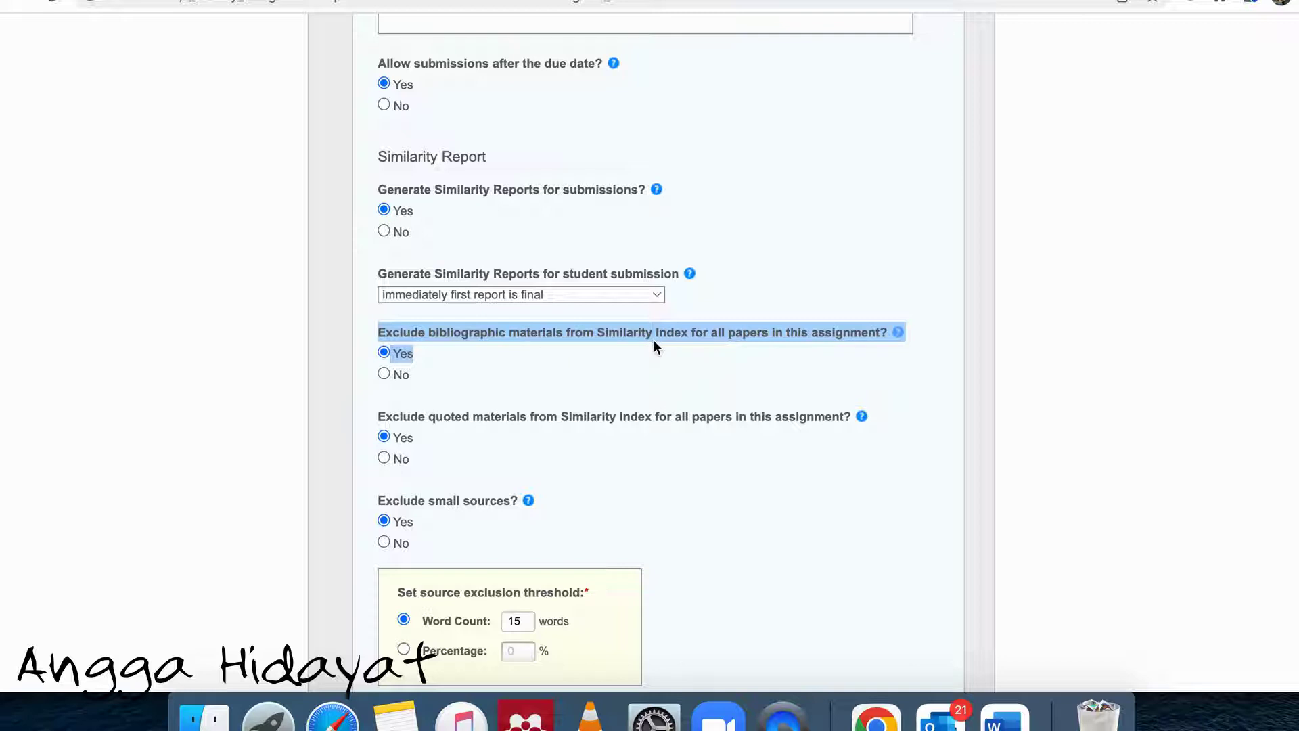
click(463, 369)
click(383, 374)
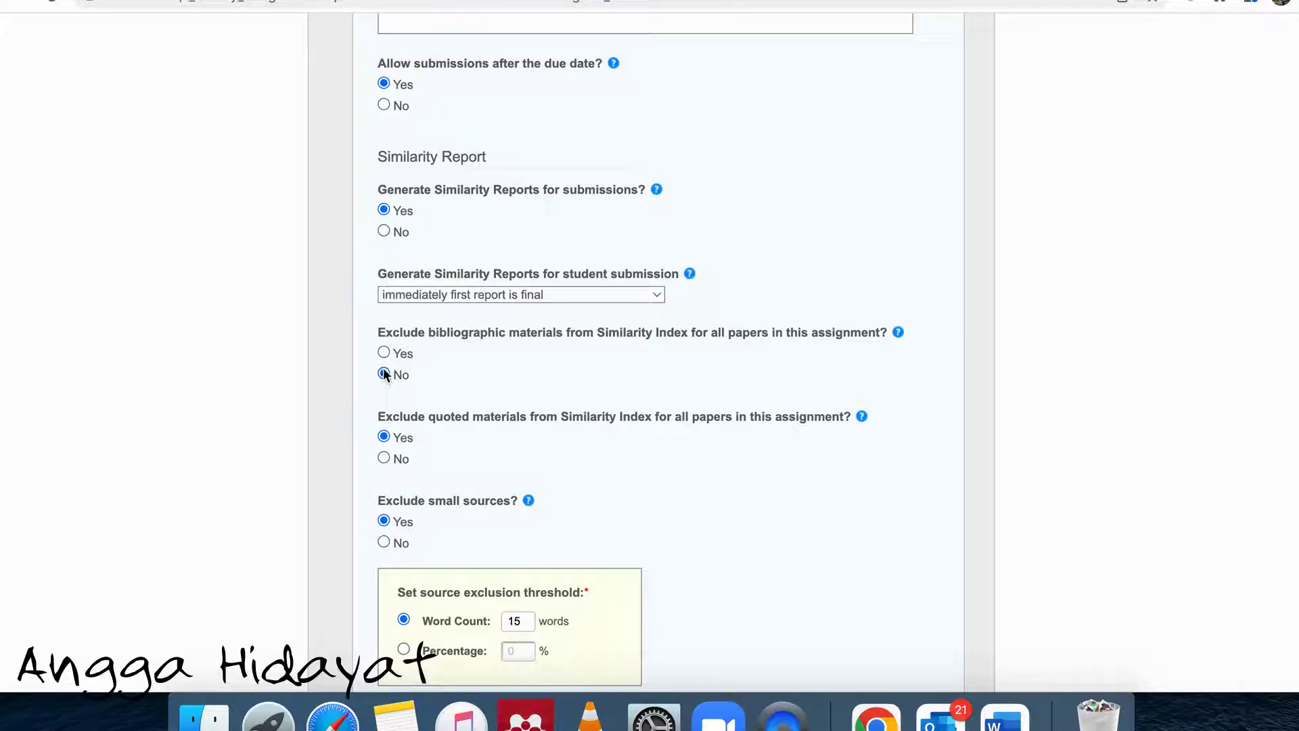
click(384, 352)
Search Google in a new tab for the author's Google Scholar profile and open that profile.
key(super+t)
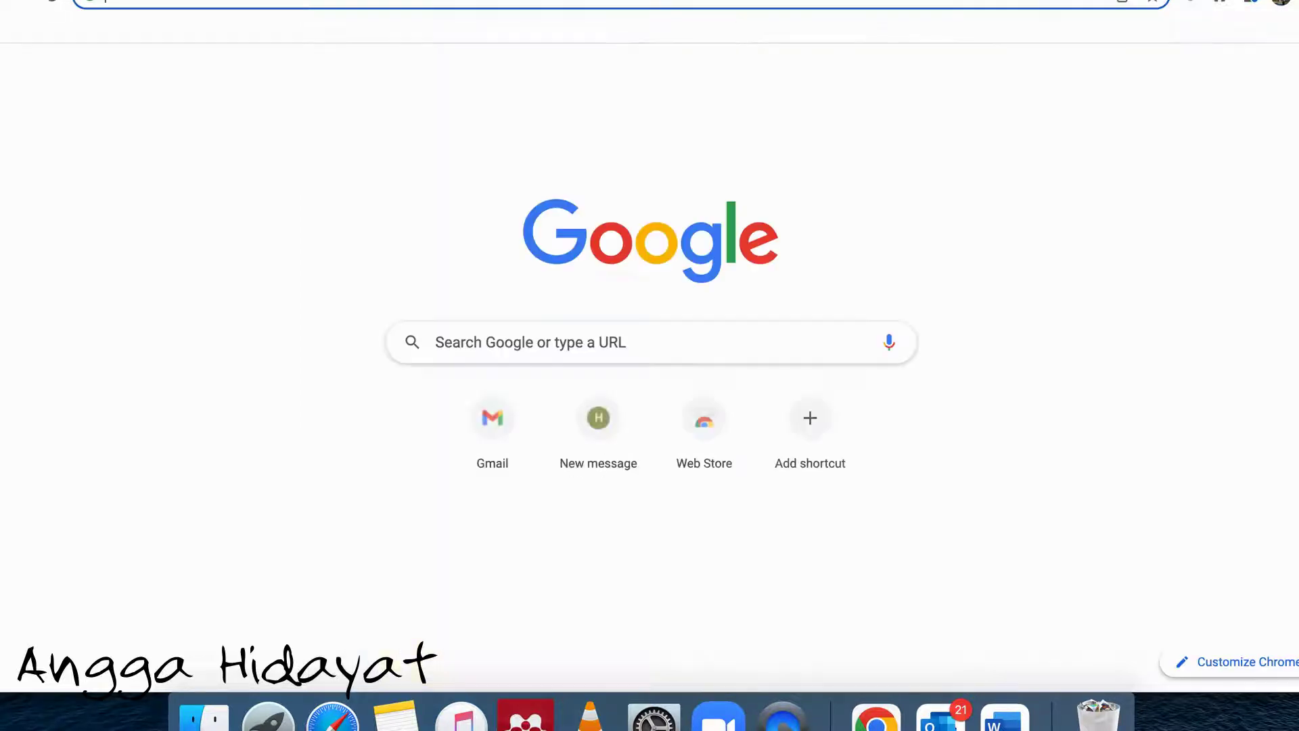
click(659, 3)
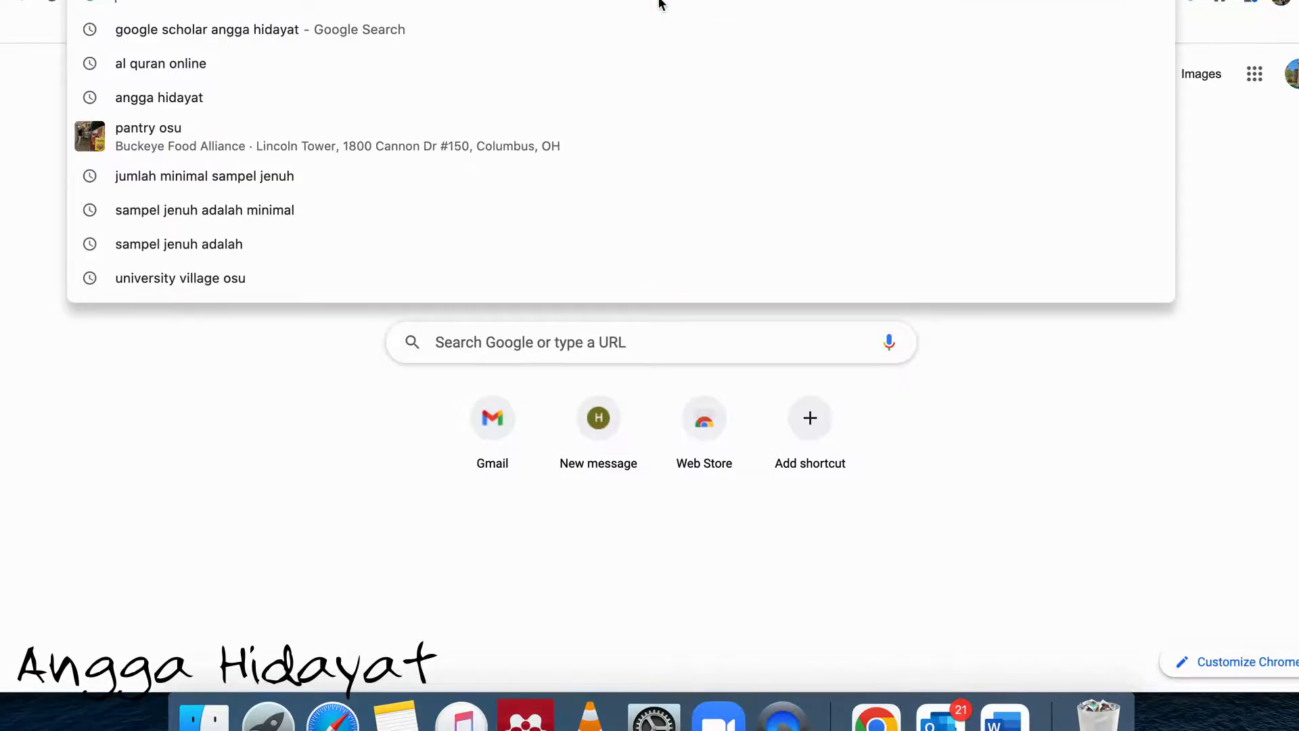
text(a)
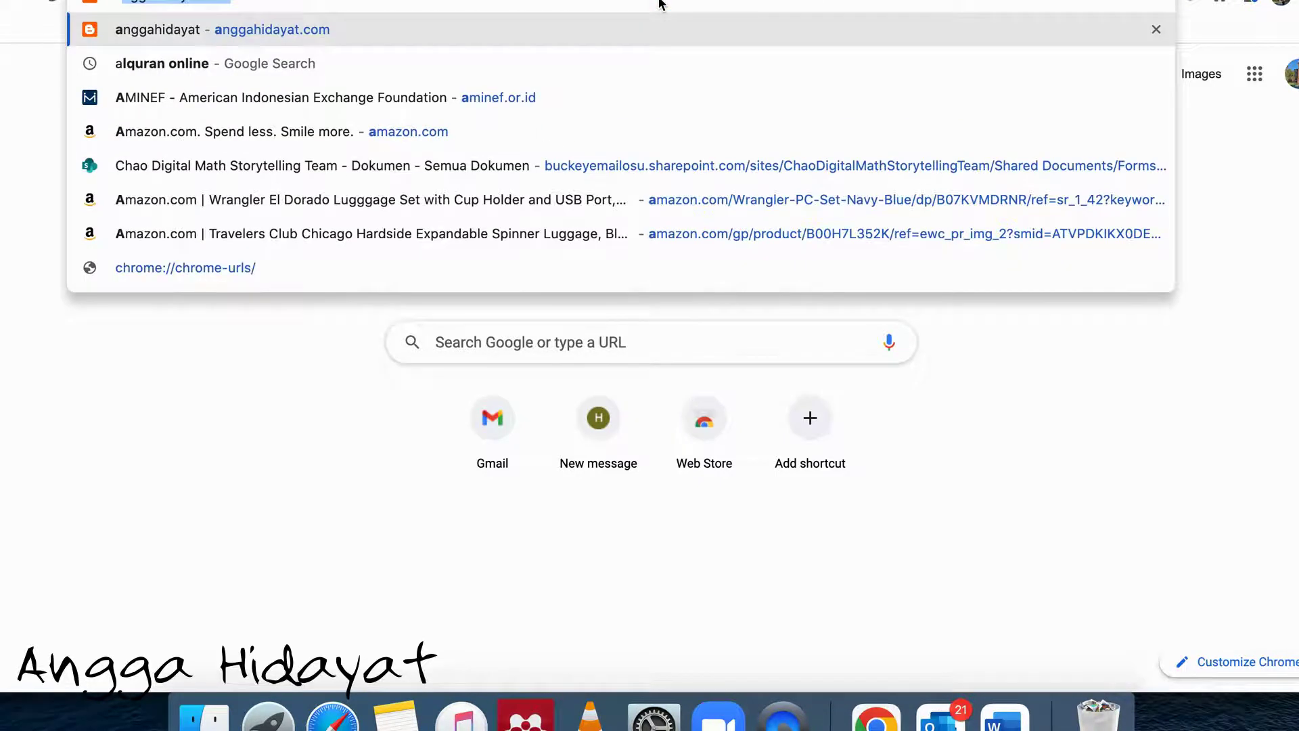
key(BackSpace)
key(BackSpace)
text(gooo)
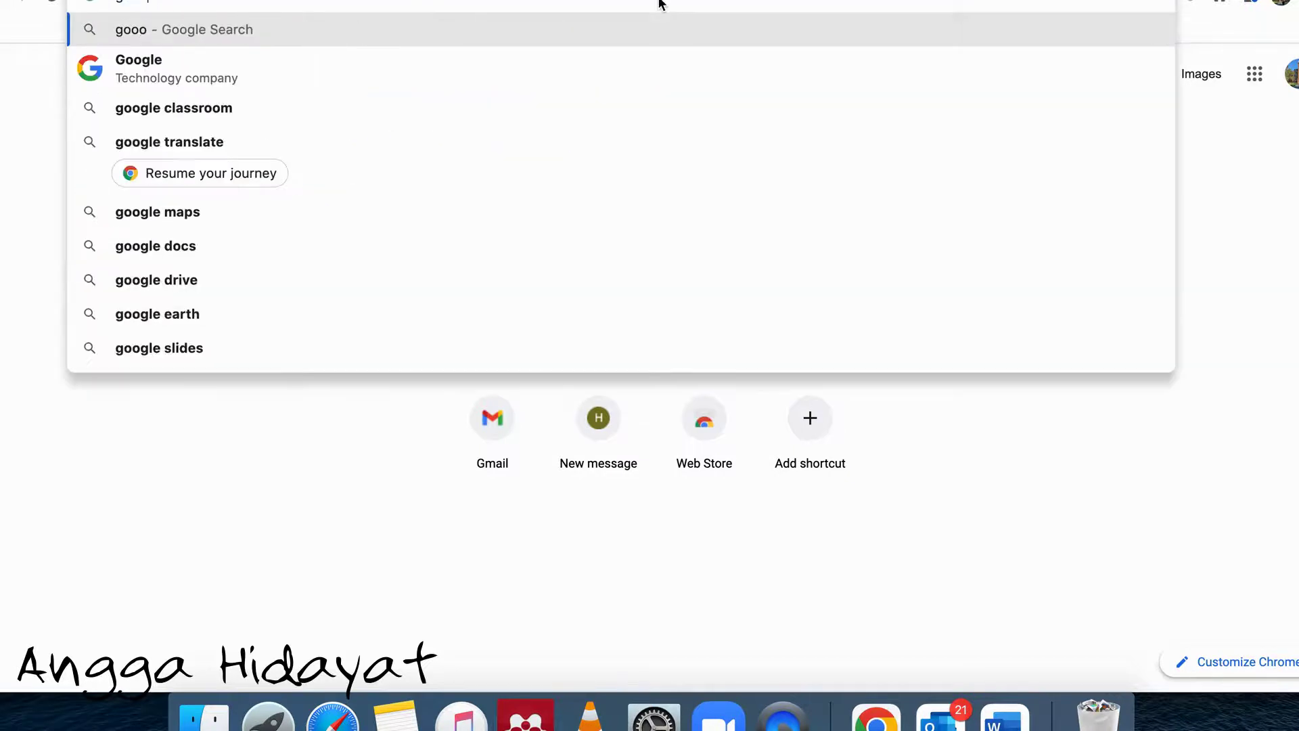
key(BackSpace)
key(Down)
key(Return)
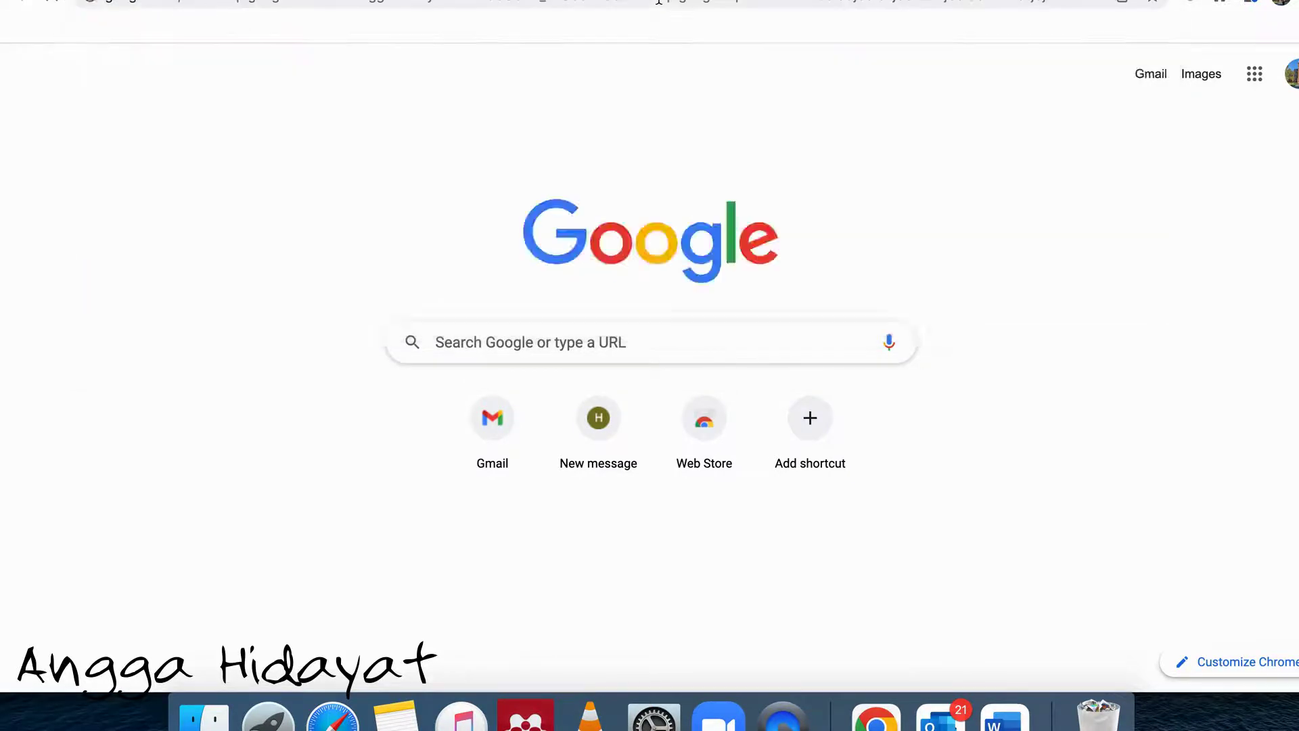
click(371, 219)
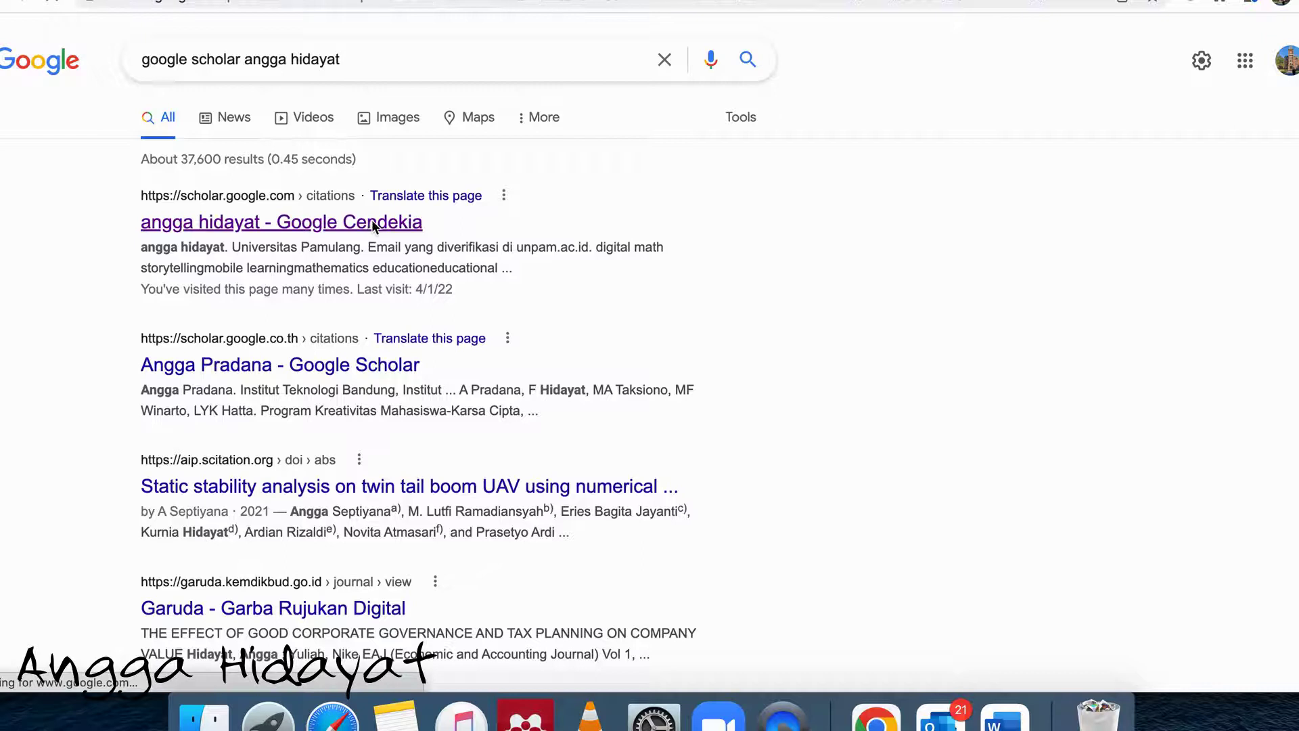
Open the profile's entry for the article "The Effect of Good Corporate Governance and Tax planning on Company Value".
scroll(473, 284, down, 3)
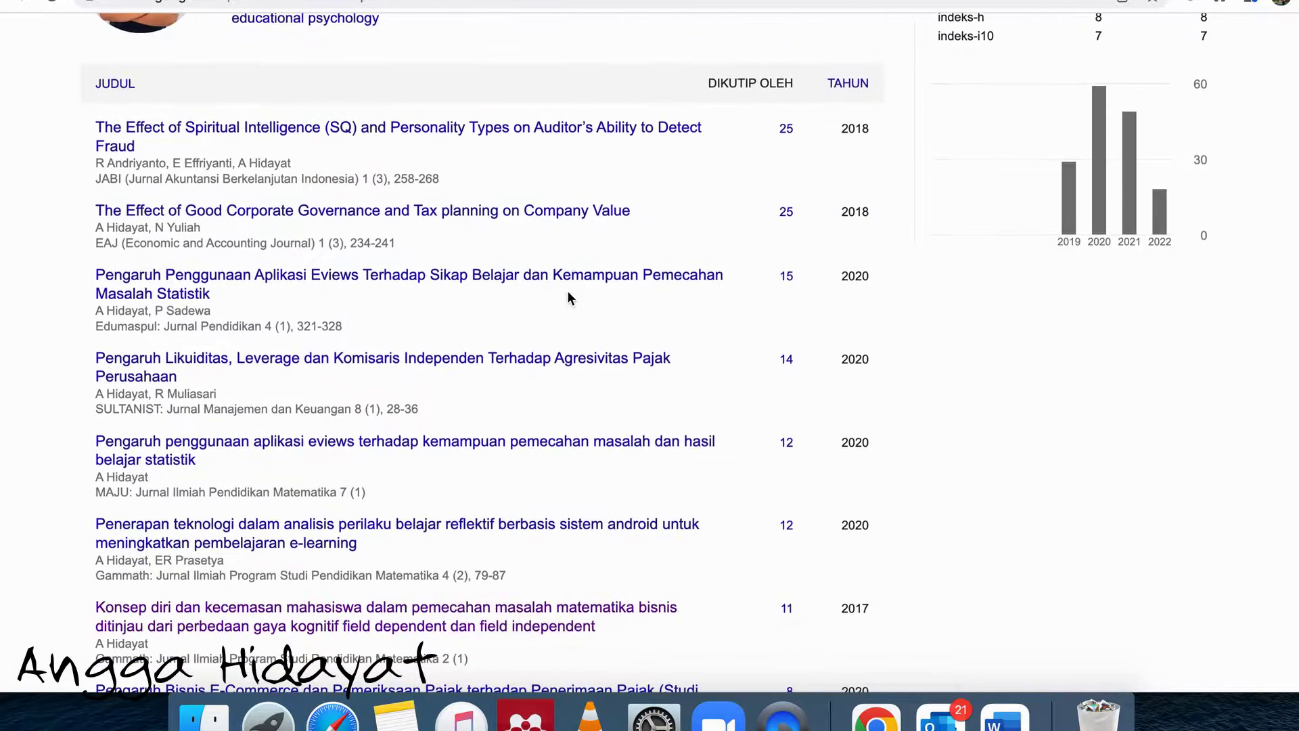
scroll(575, 376, down, 2)
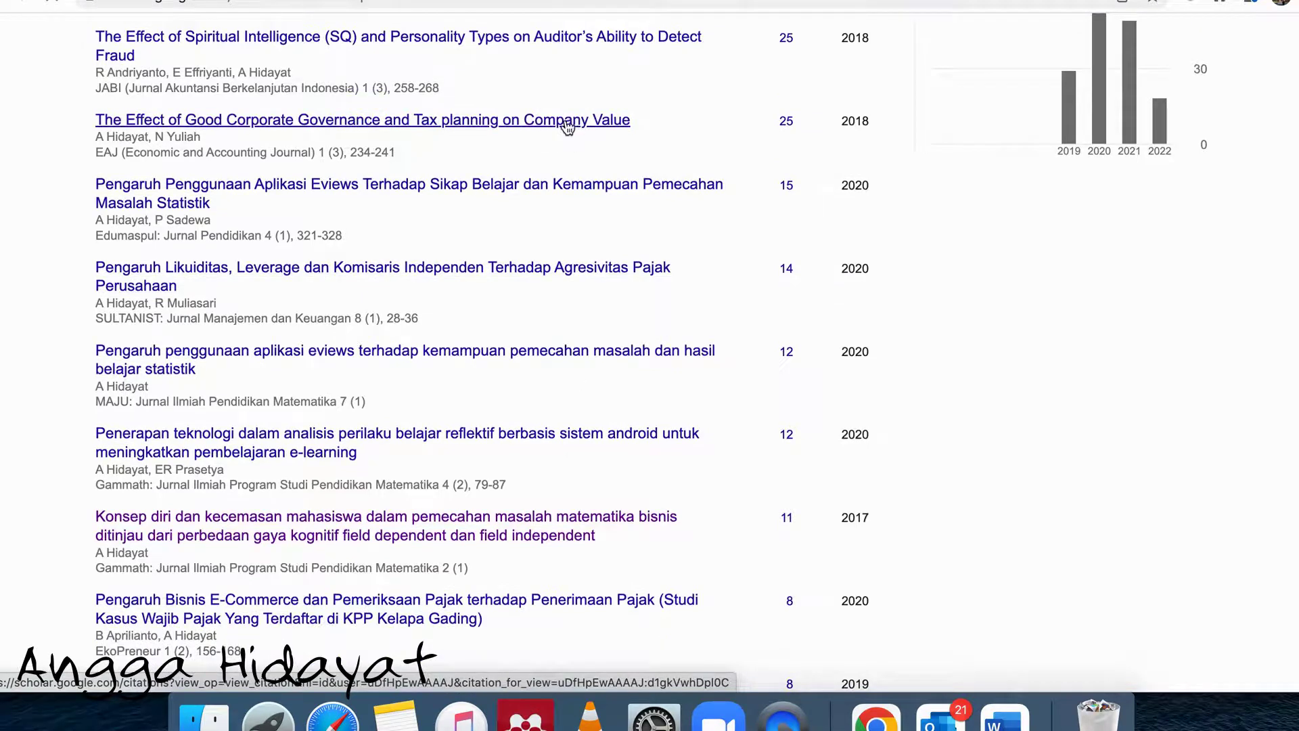
click(567, 125)
scroll(423, 457, down, 2)
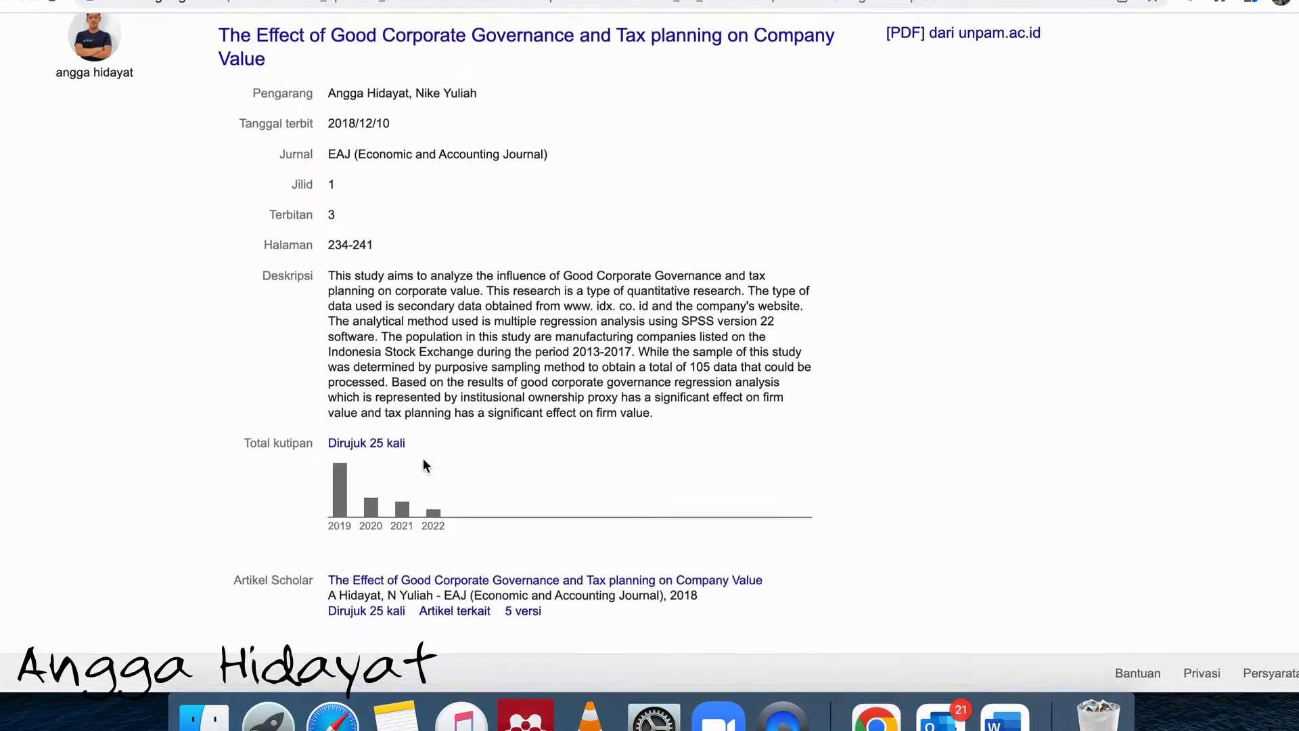
List all versions of the article and display the citation formats for the first entry.
click(626, 38)
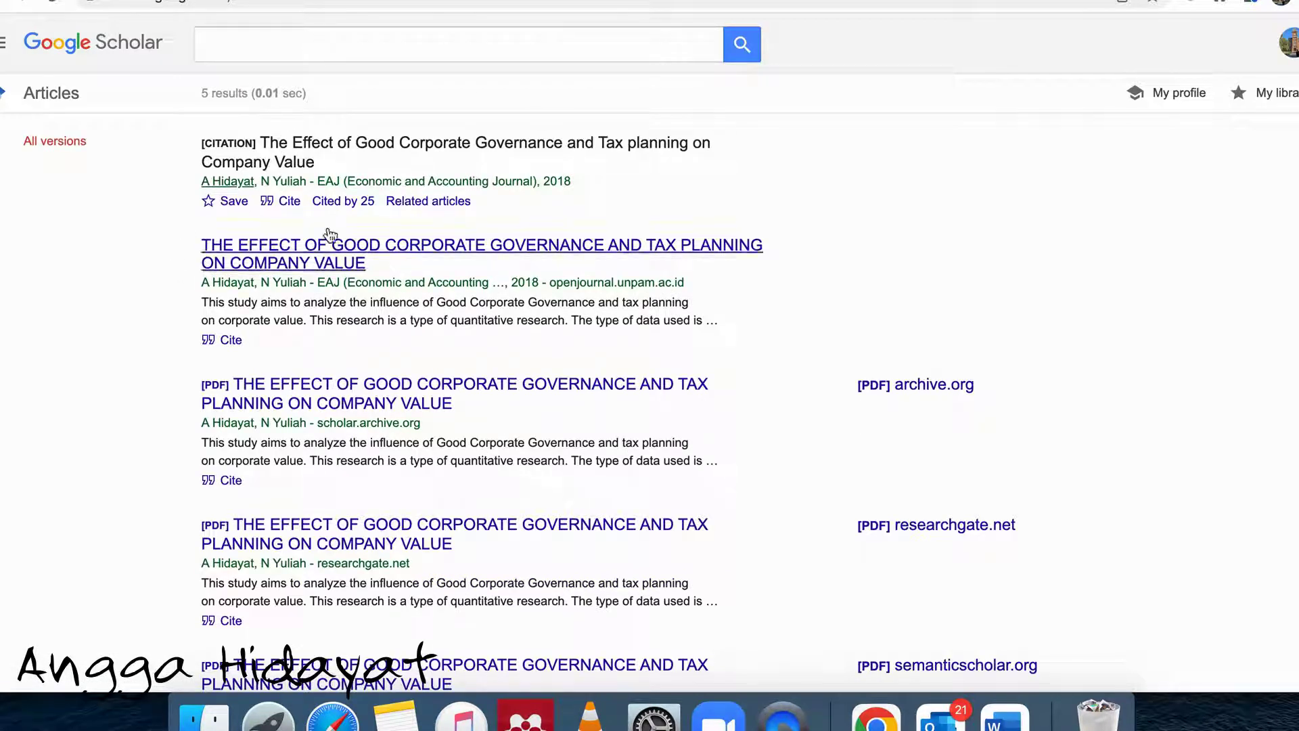
click(266, 203)
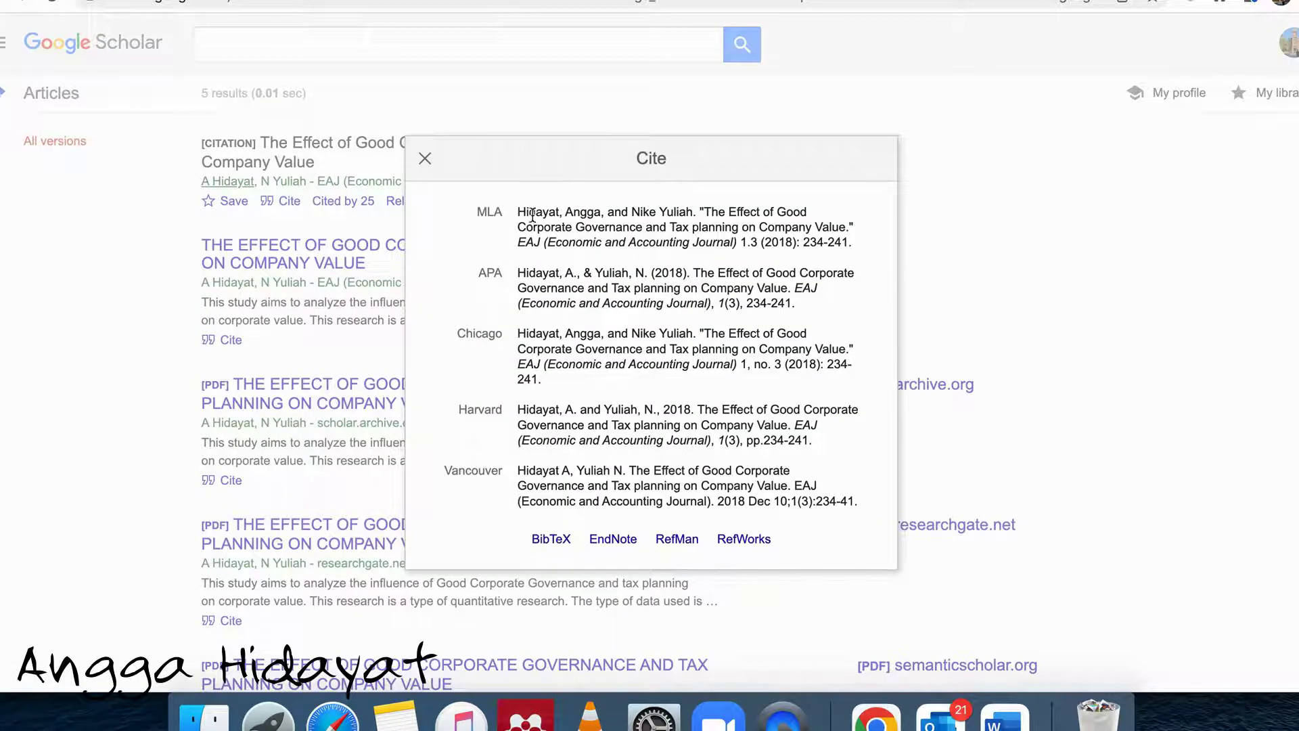